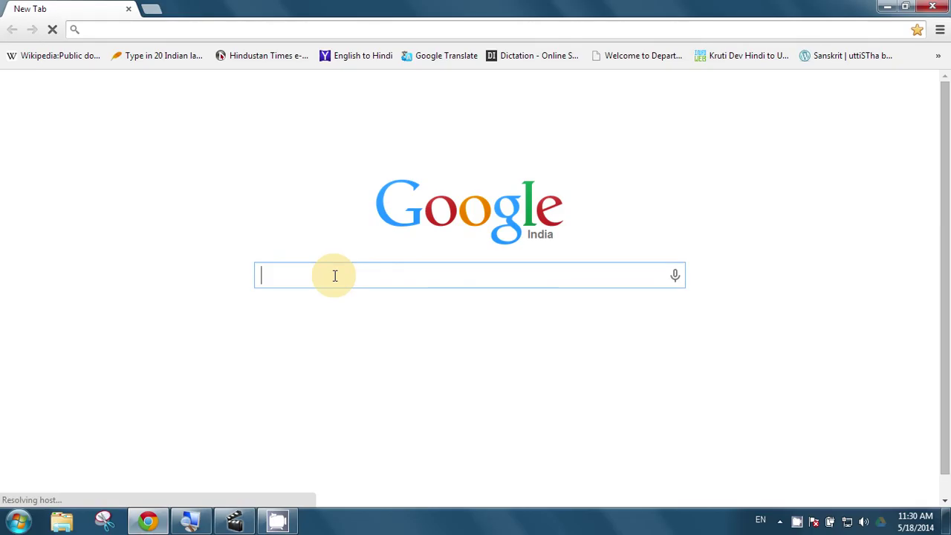
Search Google for 'avidemux' from the Chrome omnibox.
text(avi)
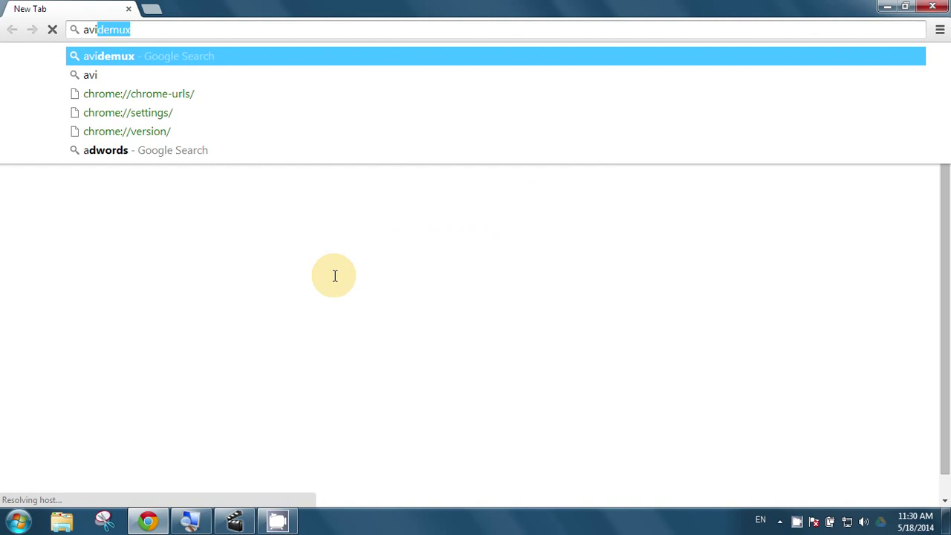
text(demu)
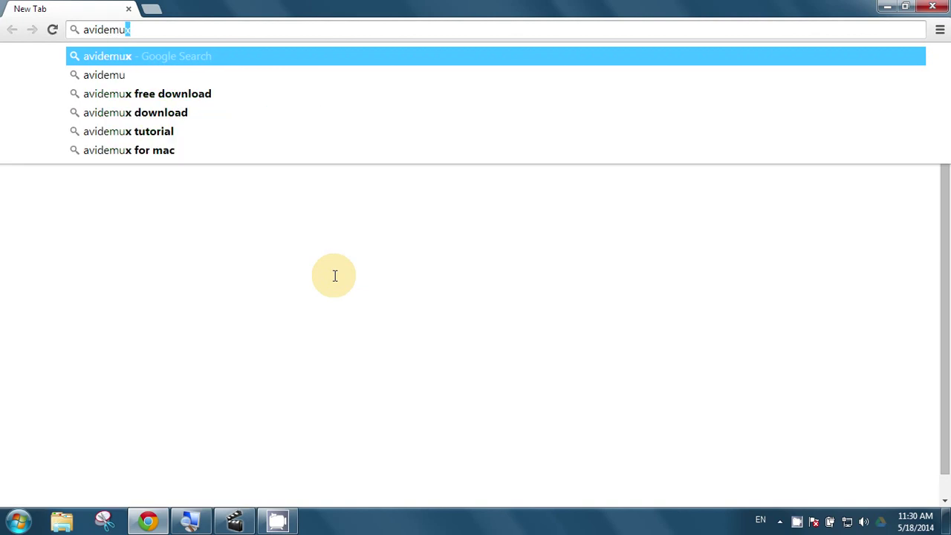
key(Return)
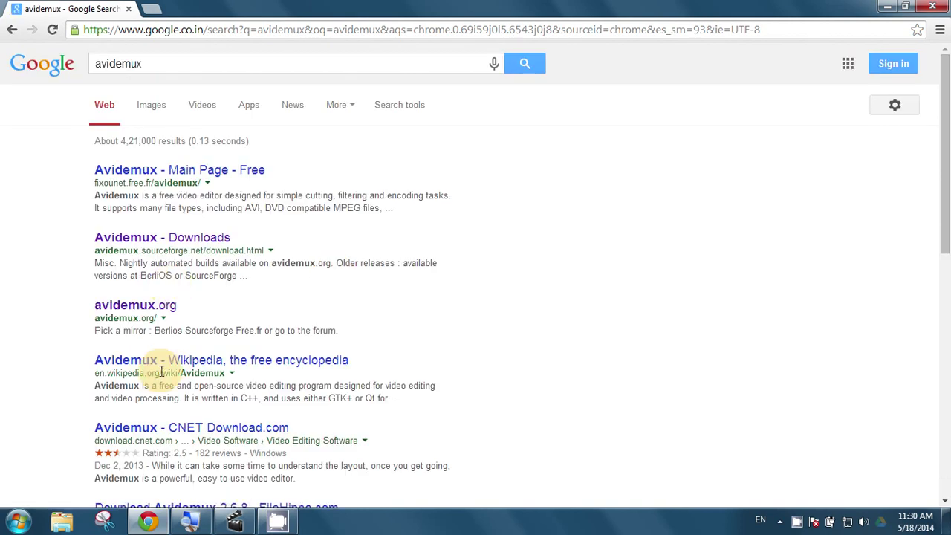
Open the Avidemux Downloads result and scroll down to the Windows installers.
click(197, 244)
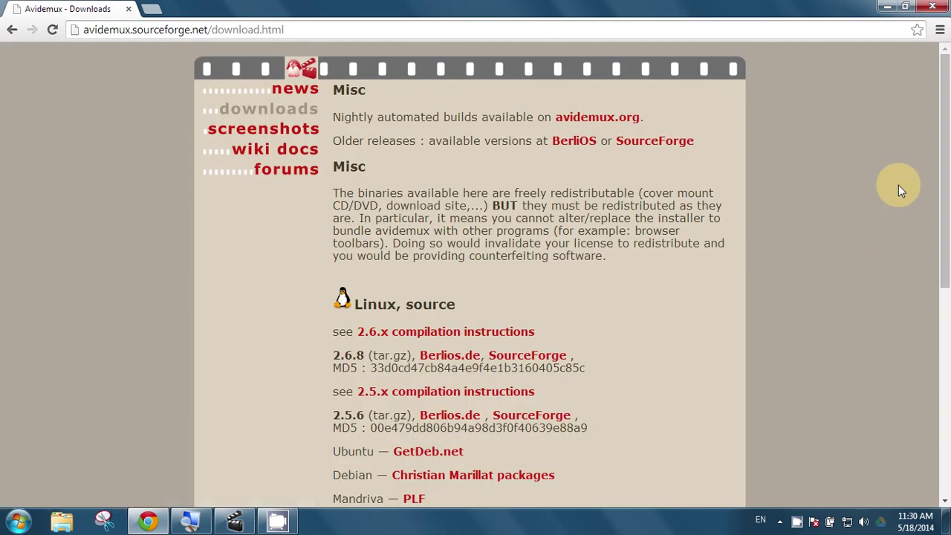
drag(947, 171, 947, 264)
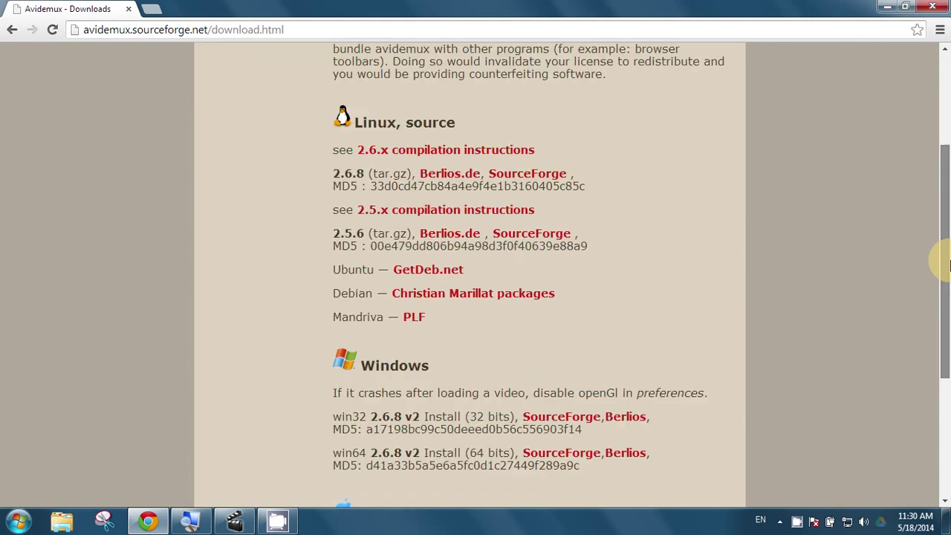
scroll(425, 86, down, 1)
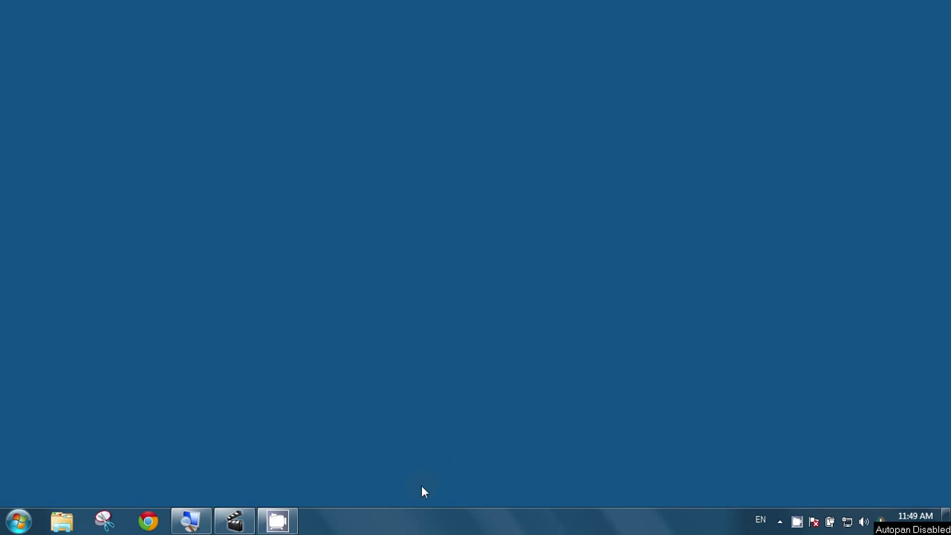
Restore Avidemux and open video b from the Puneet folder on drive E.
click(237, 519)
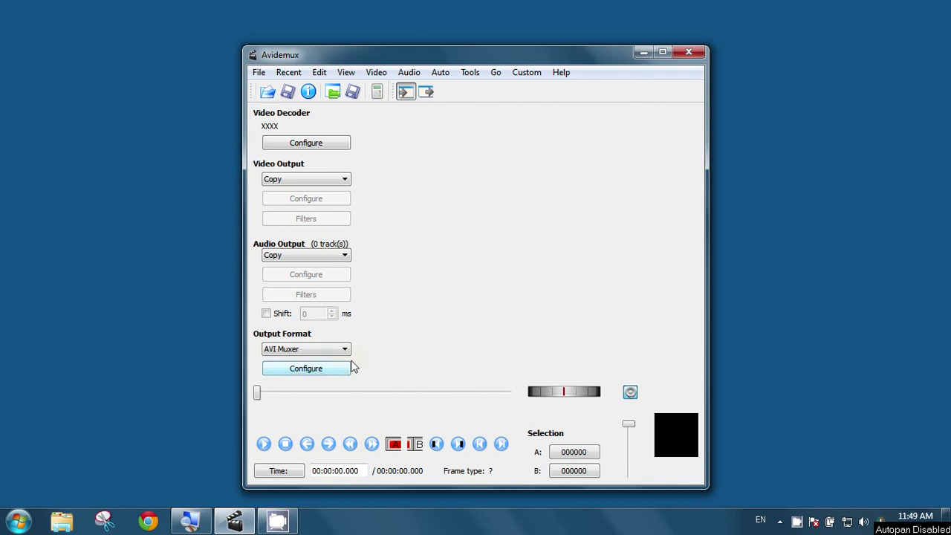
click(259, 73)
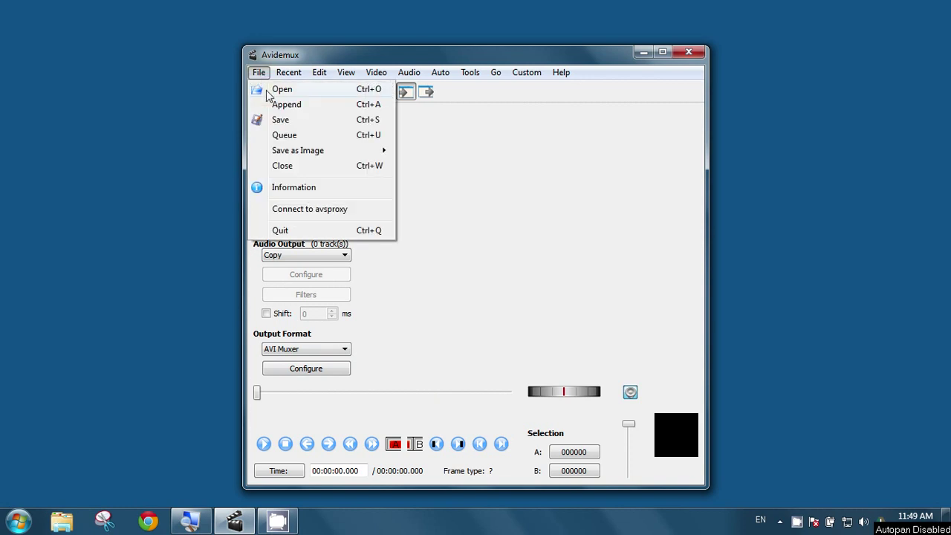
click(264, 90)
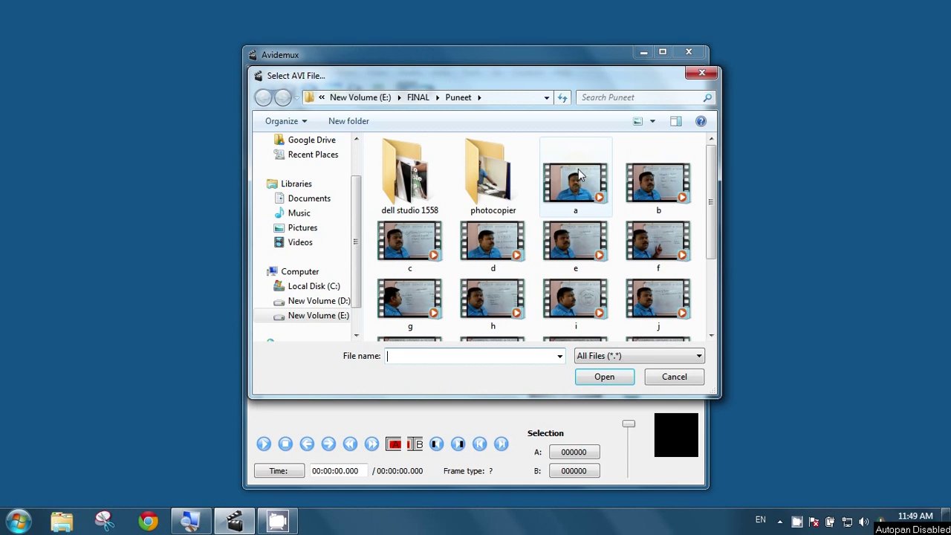
click(630, 192)
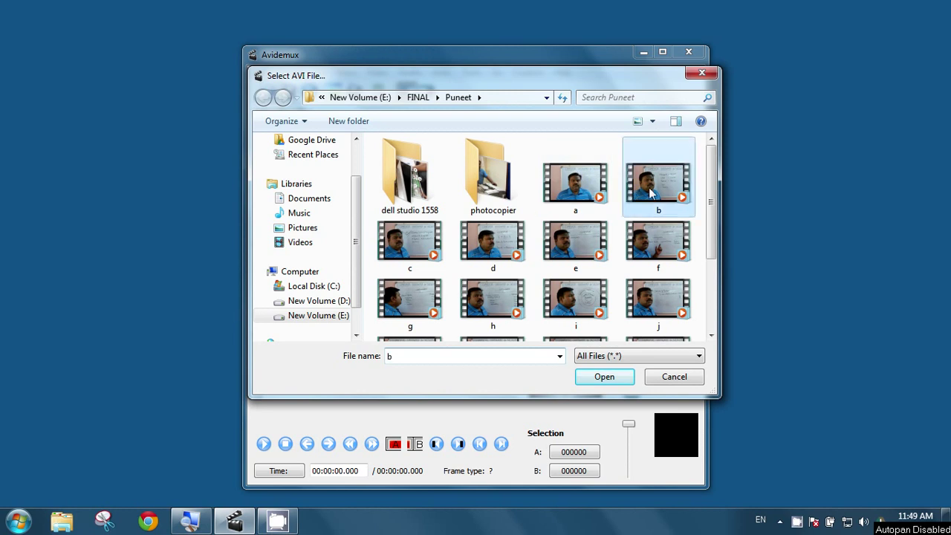
click(605, 377)
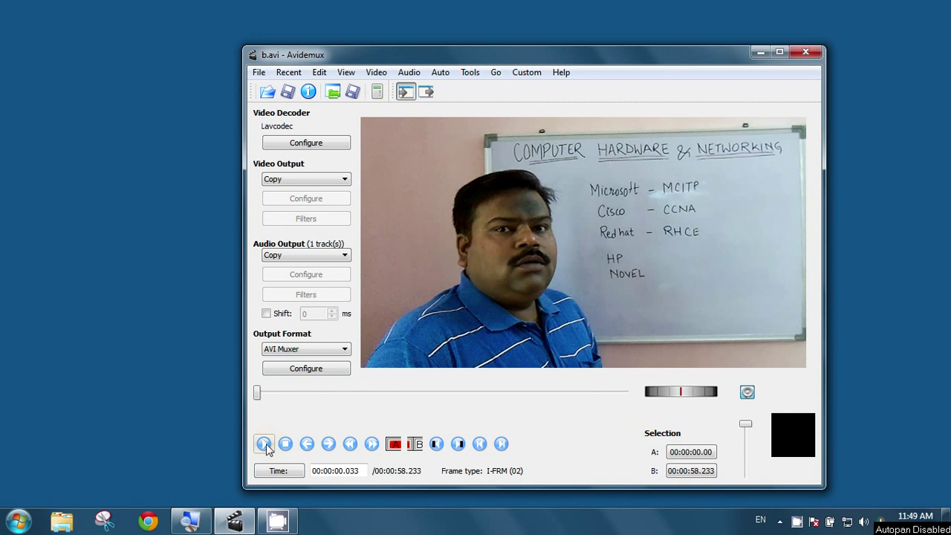
Start playback of b.avi from its first frame to preview the footage.
click(265, 444)
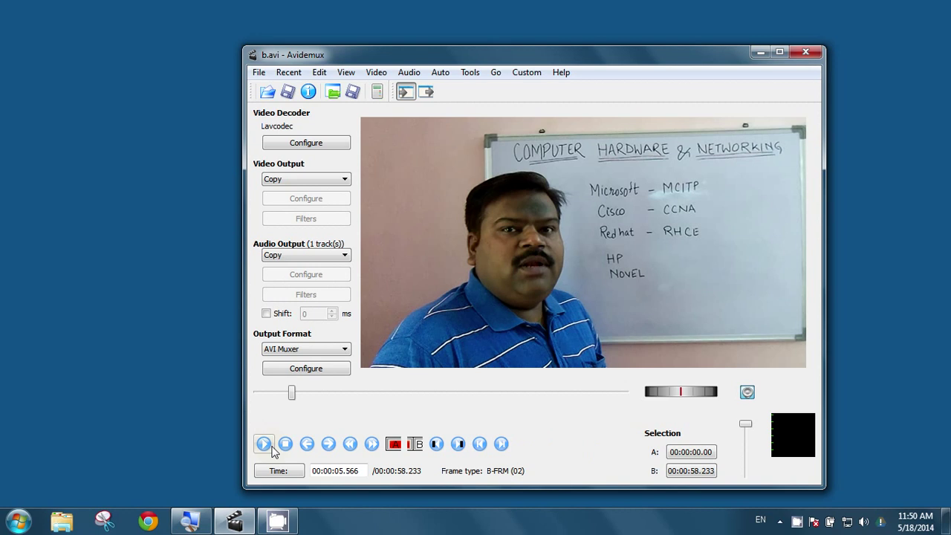
Set marker A at 00:00:08.866 and marker B at 00:00:18.833, then delete that section.
click(265, 444)
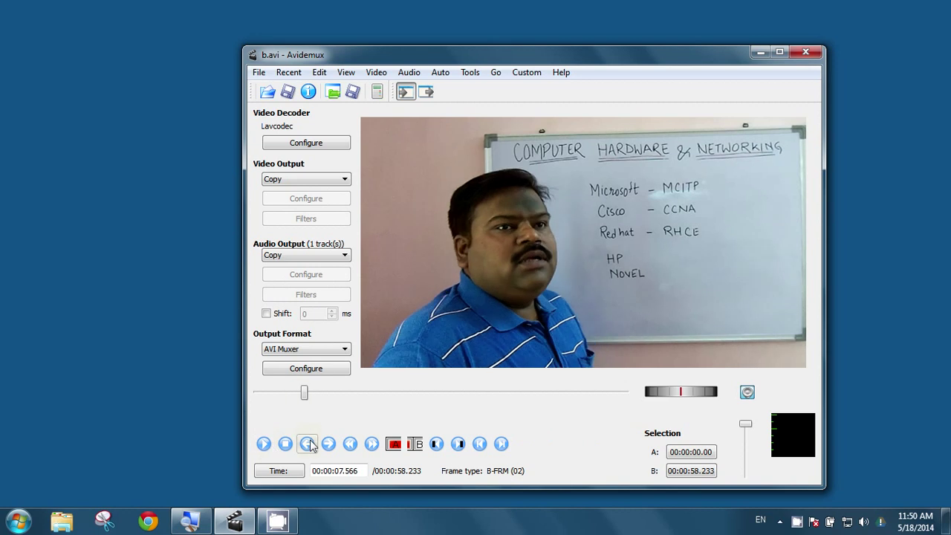
drag(304, 393, 313, 396)
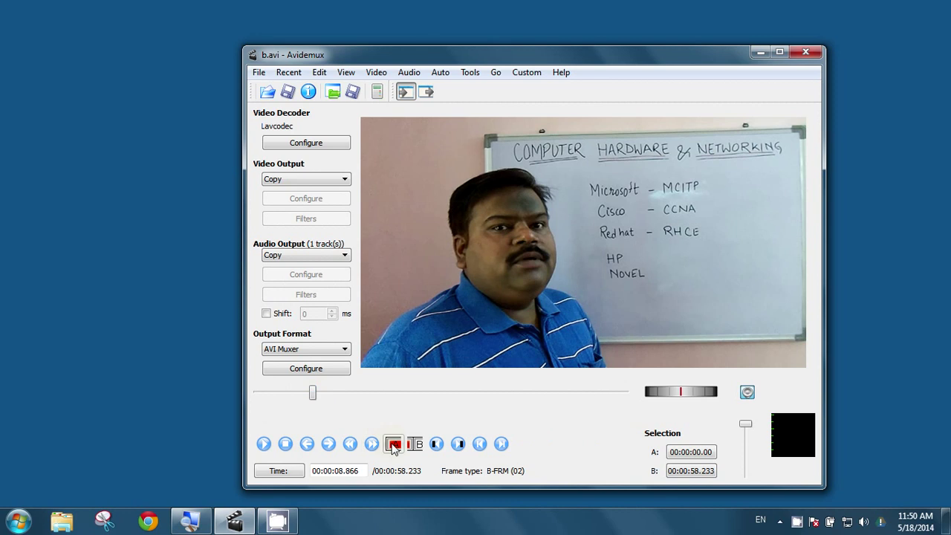
click(393, 444)
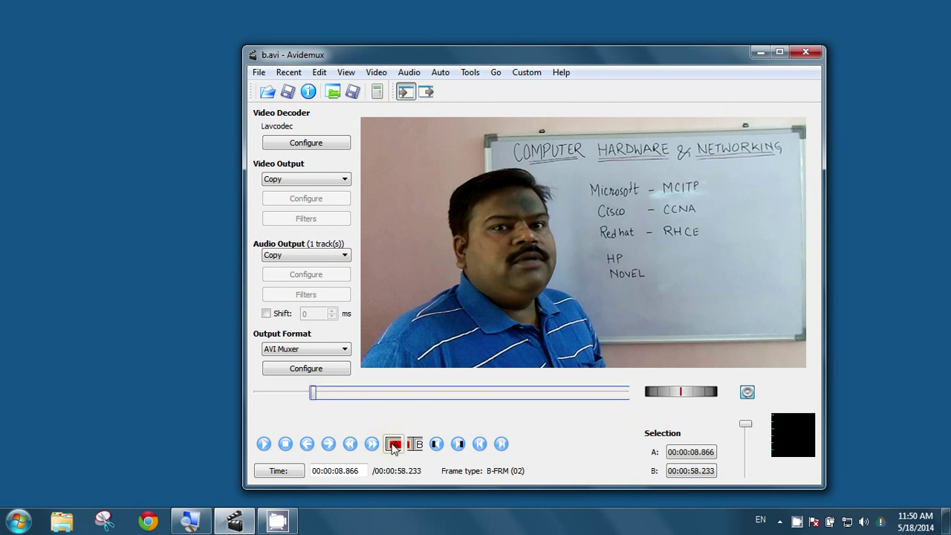
click(264, 444)
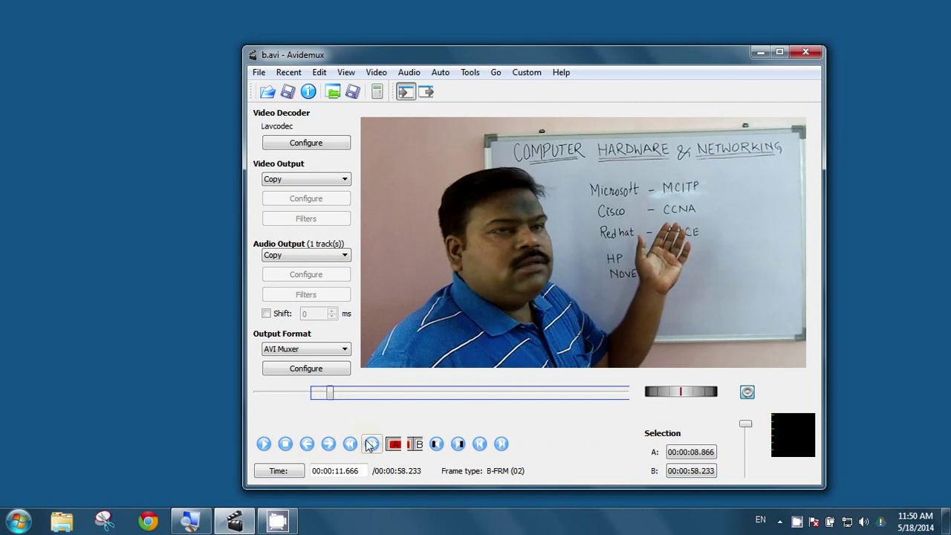
click(371, 443)
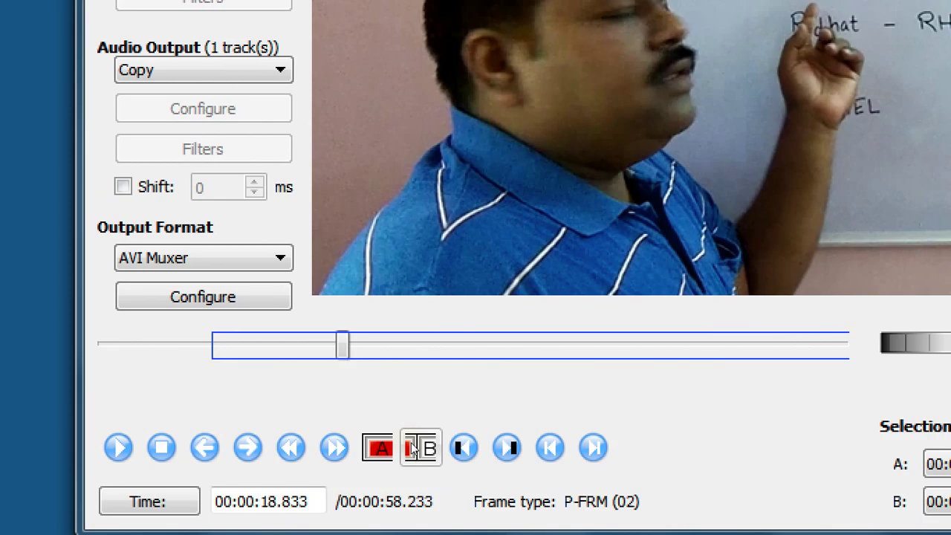
click(414, 450)
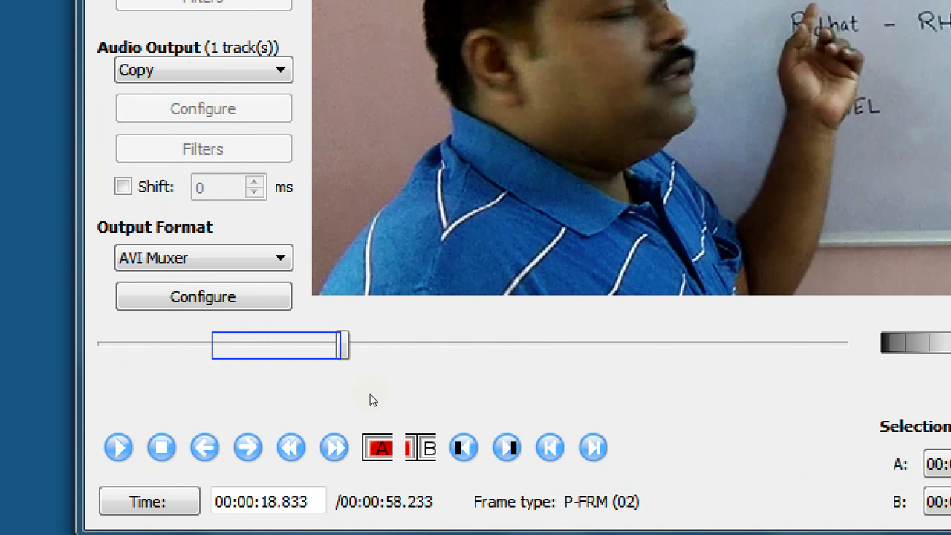
key(Delete)
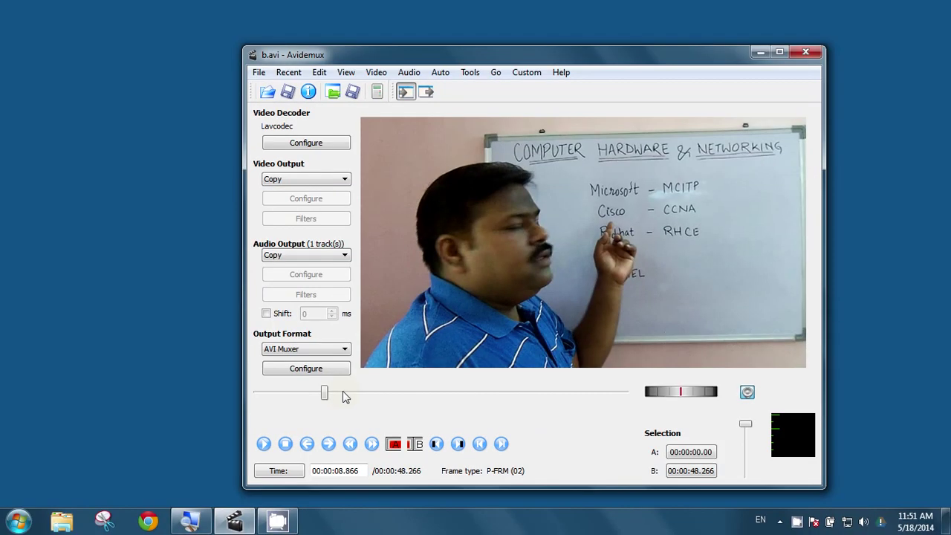
Play the 48.266-second trimmed video through the point where the section was cut.
click(265, 445)
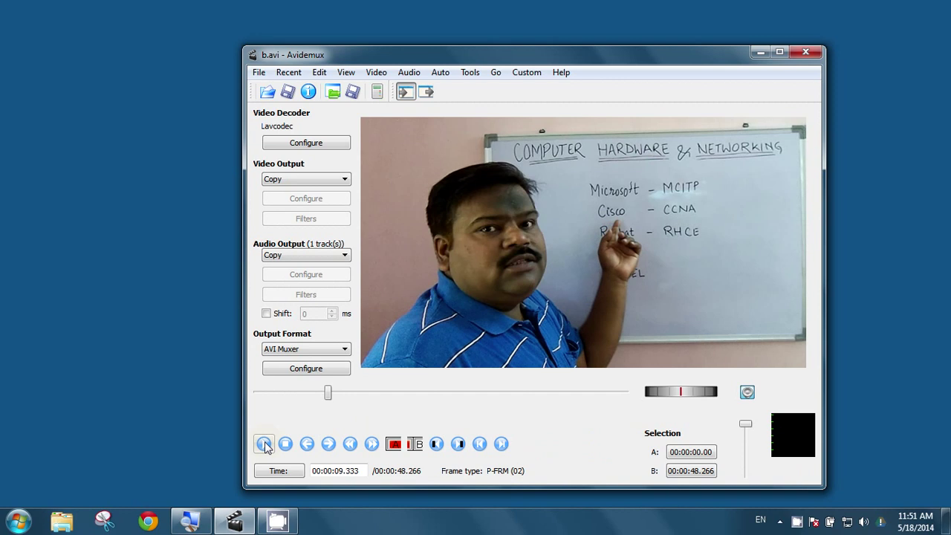
Append video c from the Puneet folder to the end of b.avi.
click(261, 75)
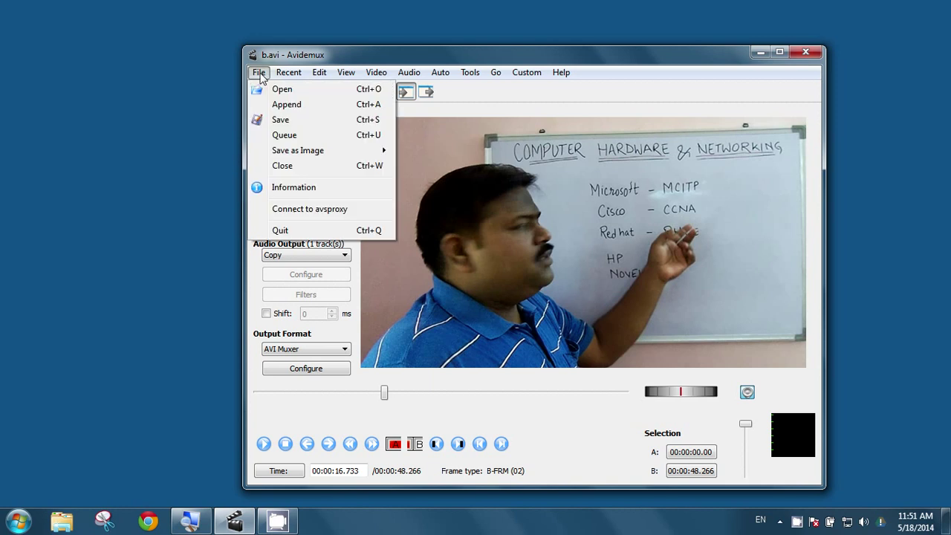
click(265, 104)
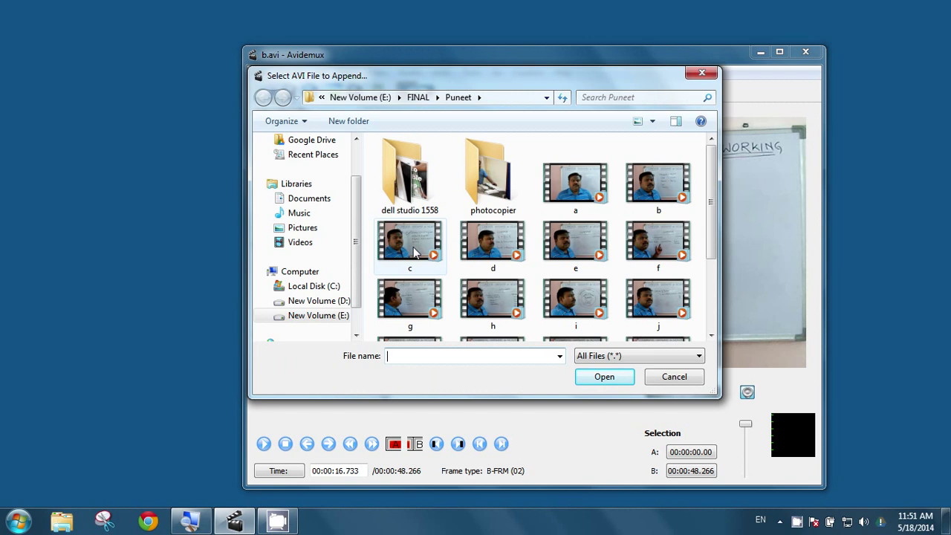
click(415, 253)
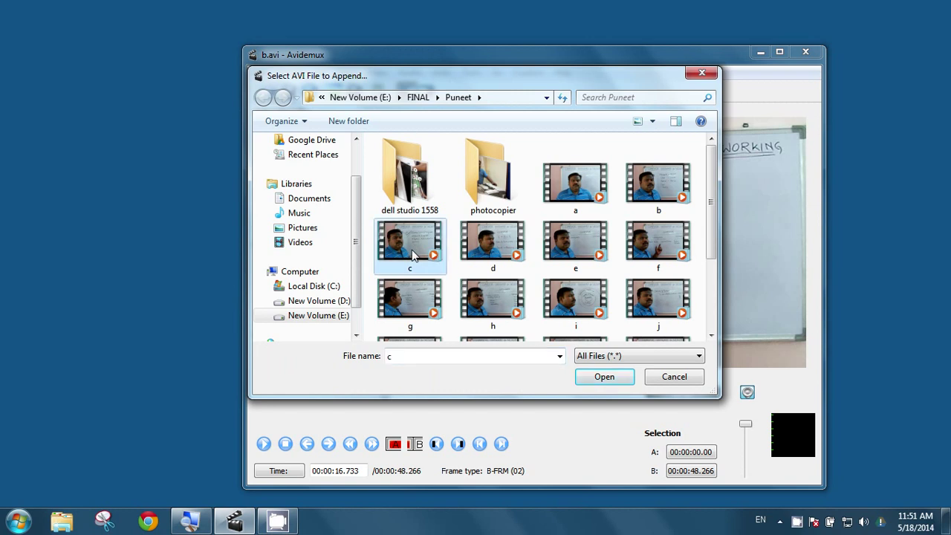
click(597, 378)
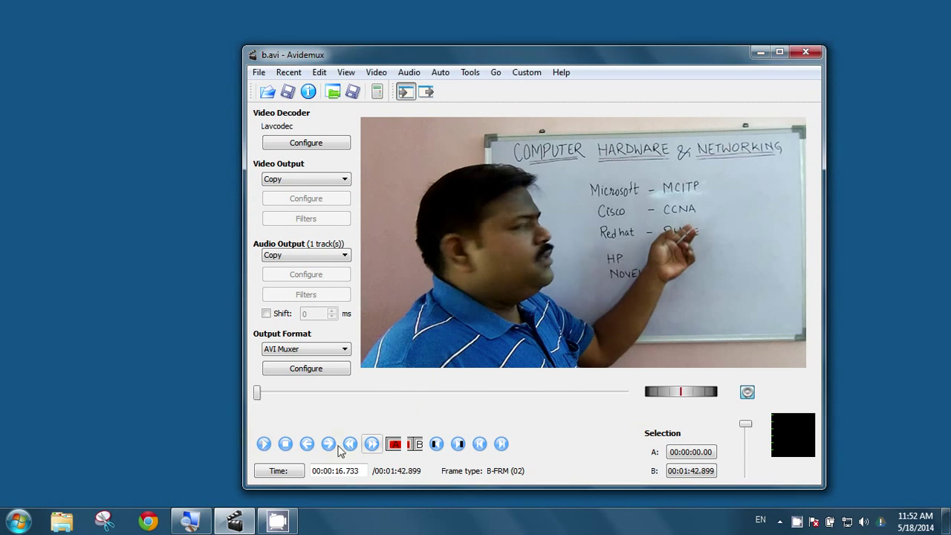
Play and skip through the joined video, then open the Video Filter Manager.
click(265, 445)
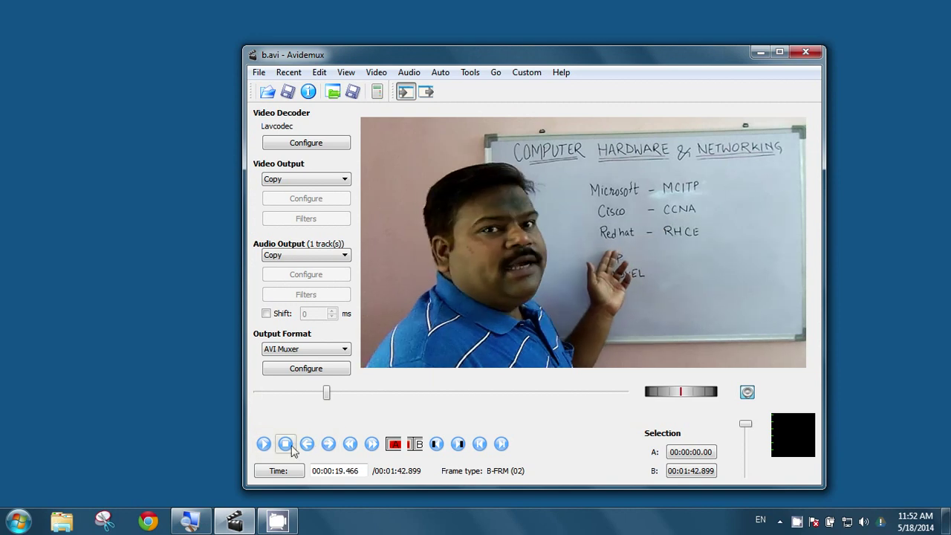
mouse_move(325, 392)
mouse_down()
mouse_move(485, 393)
mouse_move(341, 389)
mouse_up()
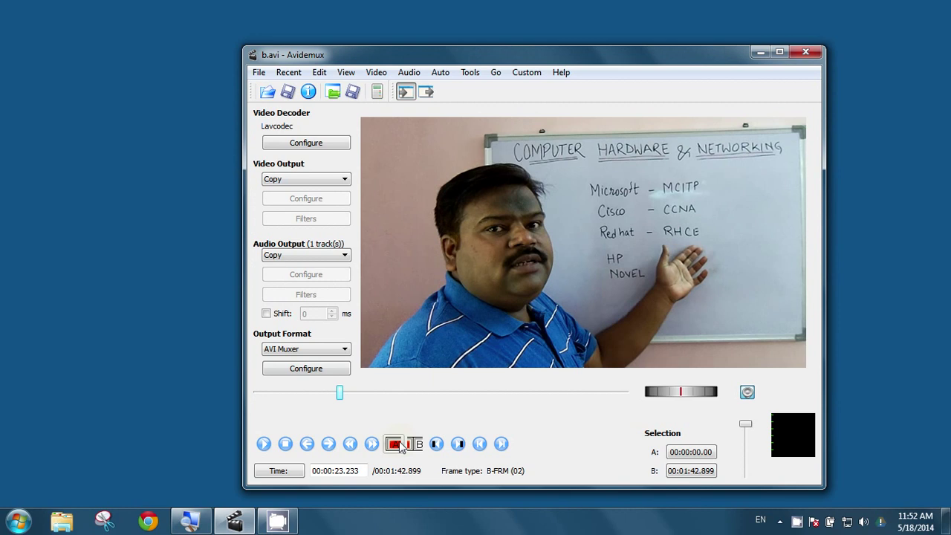
click(257, 72)
mouse_move(286, 71)
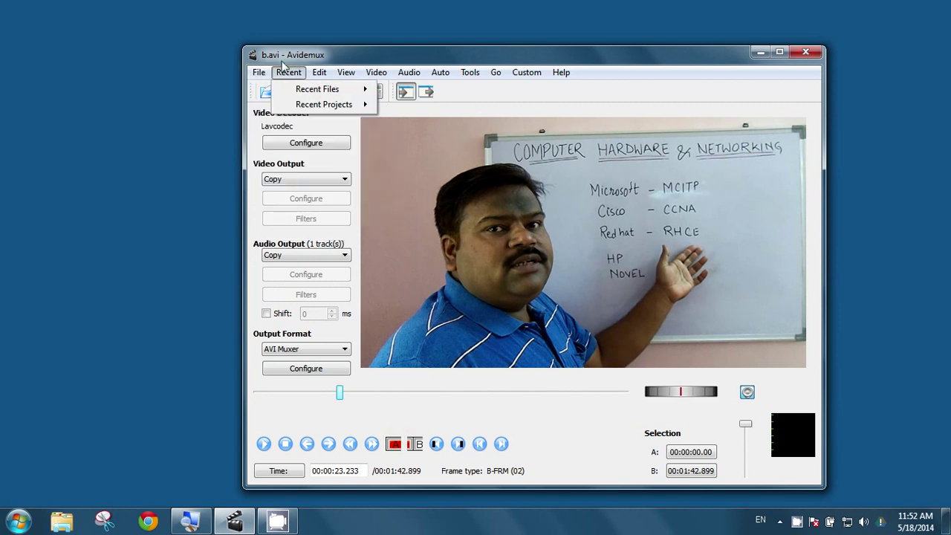
click(508, 109)
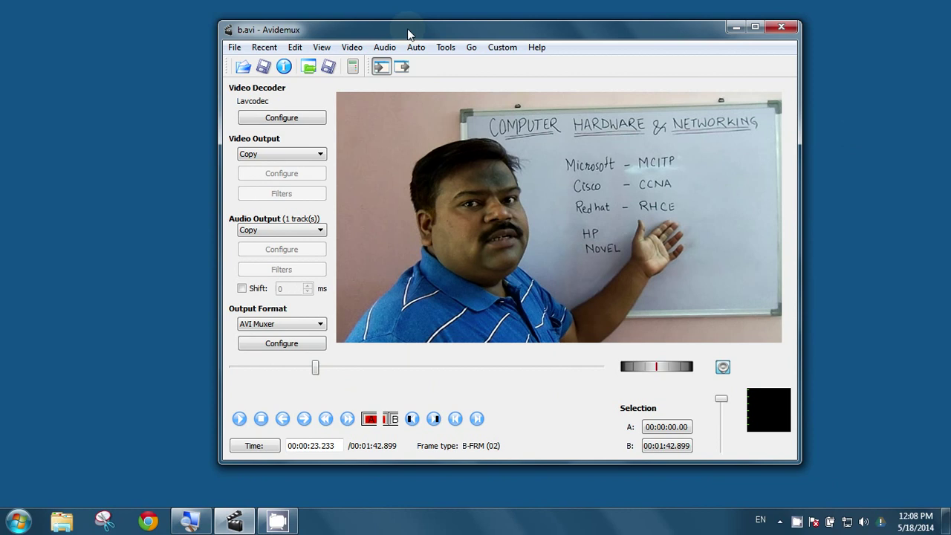
click(352, 48)
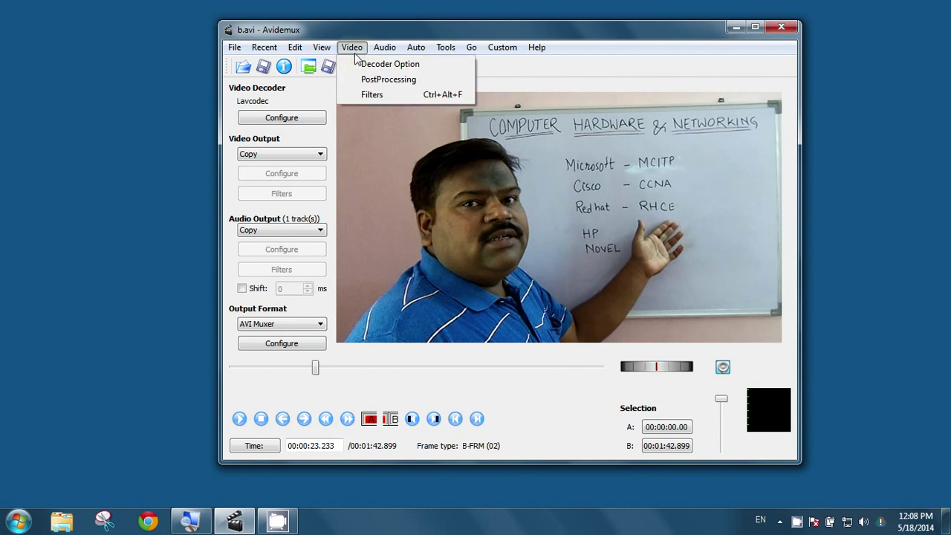
click(371, 95)
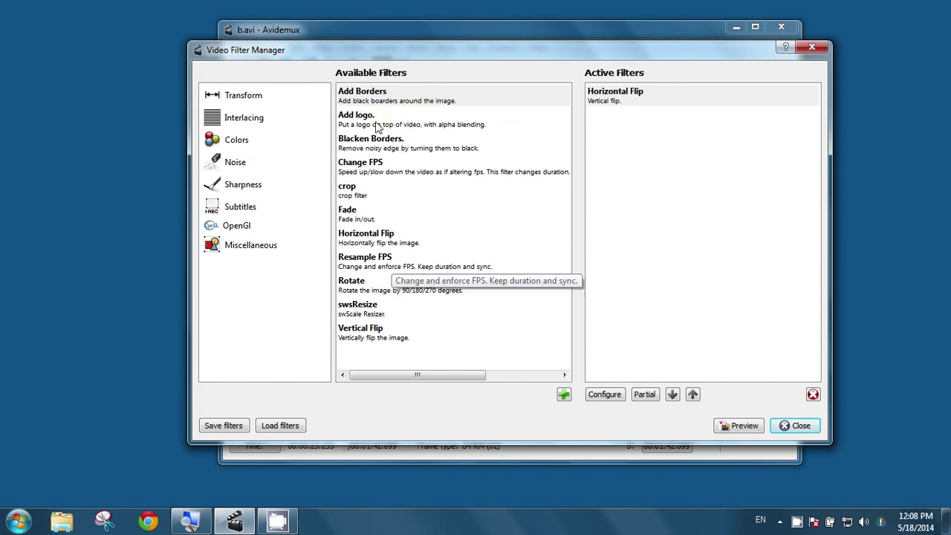
double_click(376, 106)
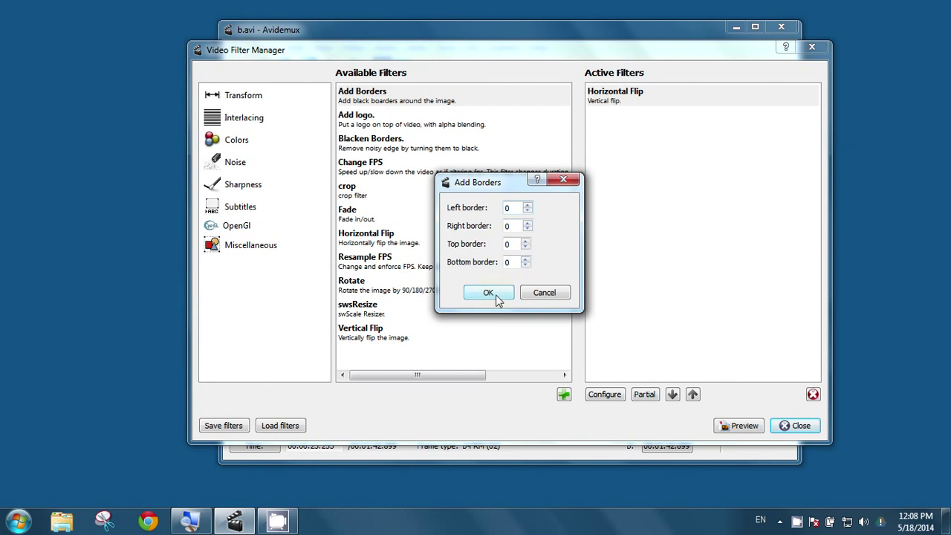
click(542, 295)
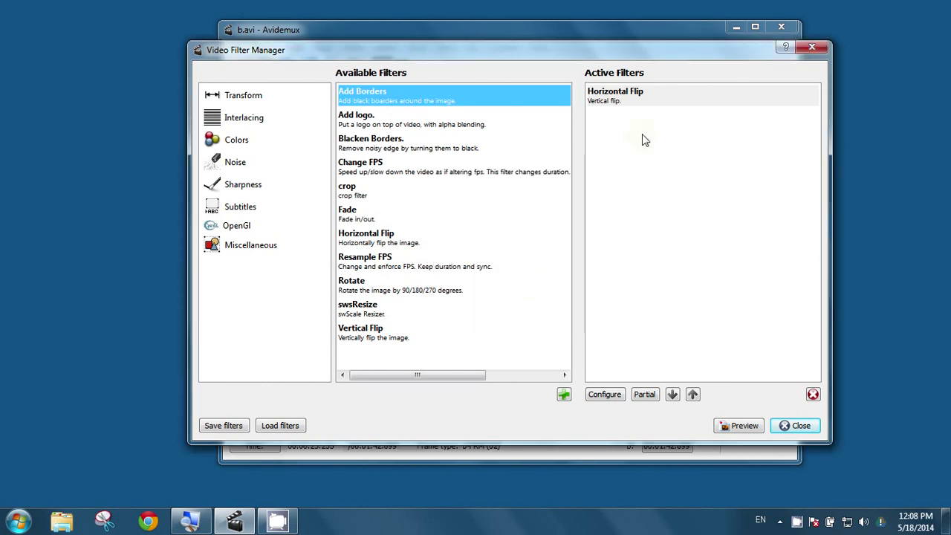
Open the Add logo filter settings and close the JPEG browser without choosing an image.
double_click(356, 119)
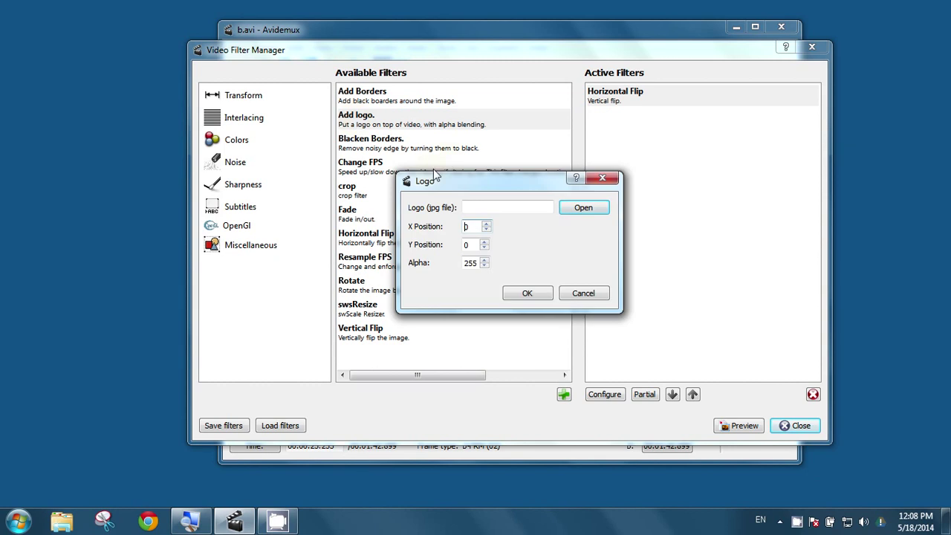
click(584, 211)
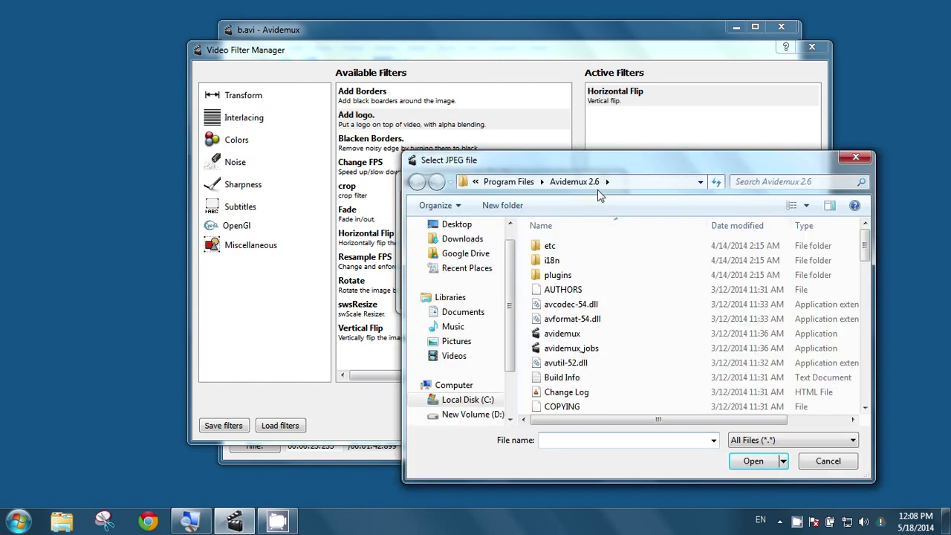
click(856, 159)
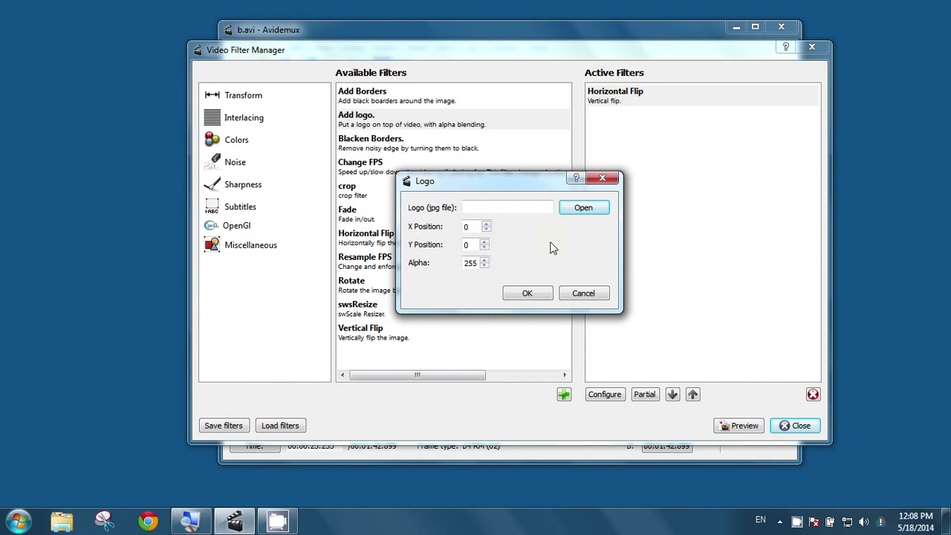
Cancel the logo and crop settings, then remove Horizontal Flip from the active filters.
click(579, 293)
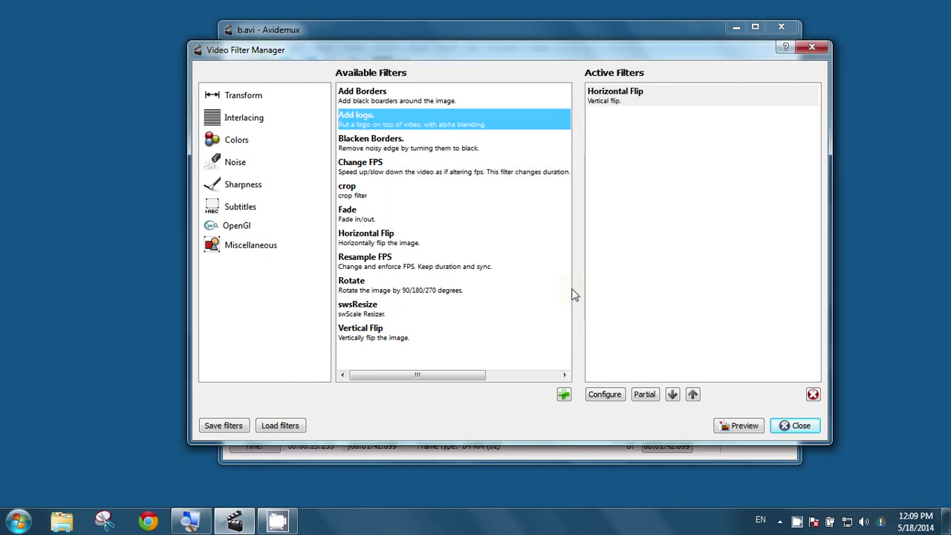
click(396, 154)
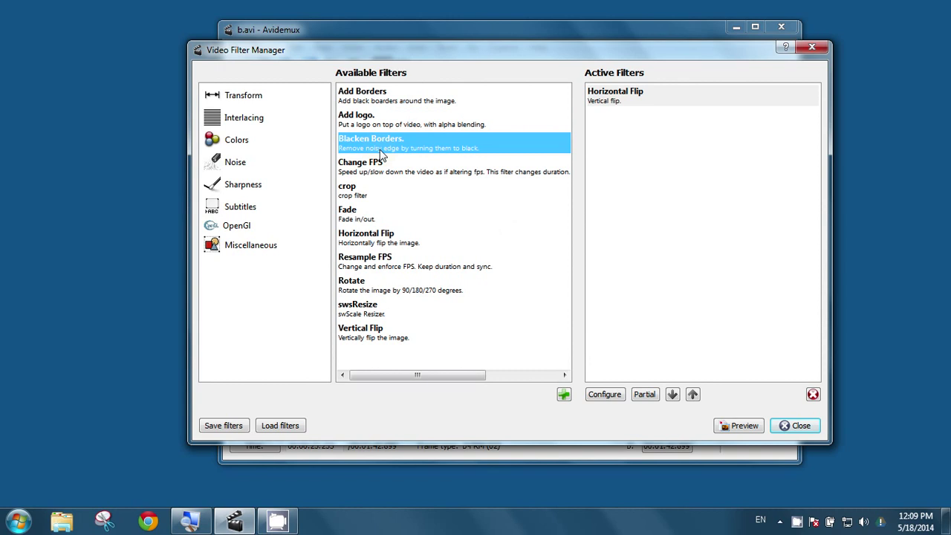
click(355, 197)
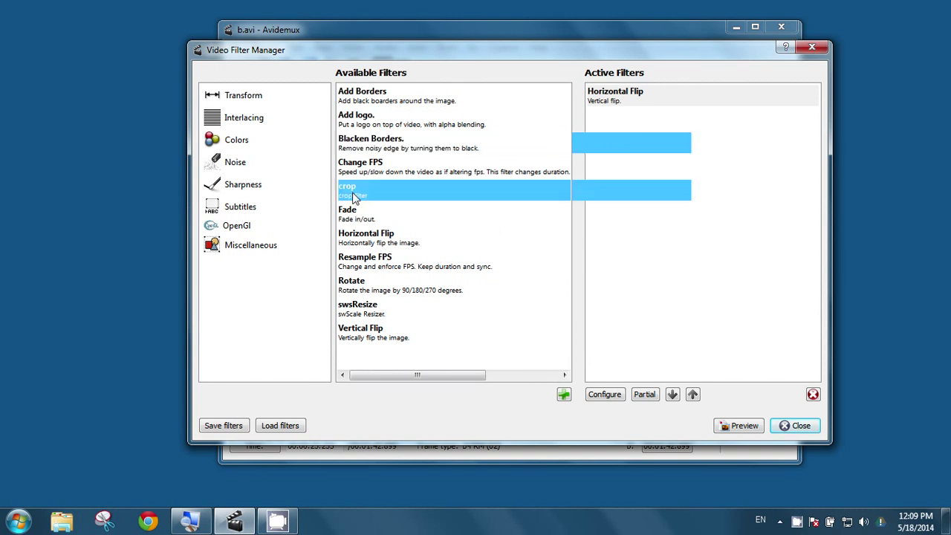
double_click(354, 194)
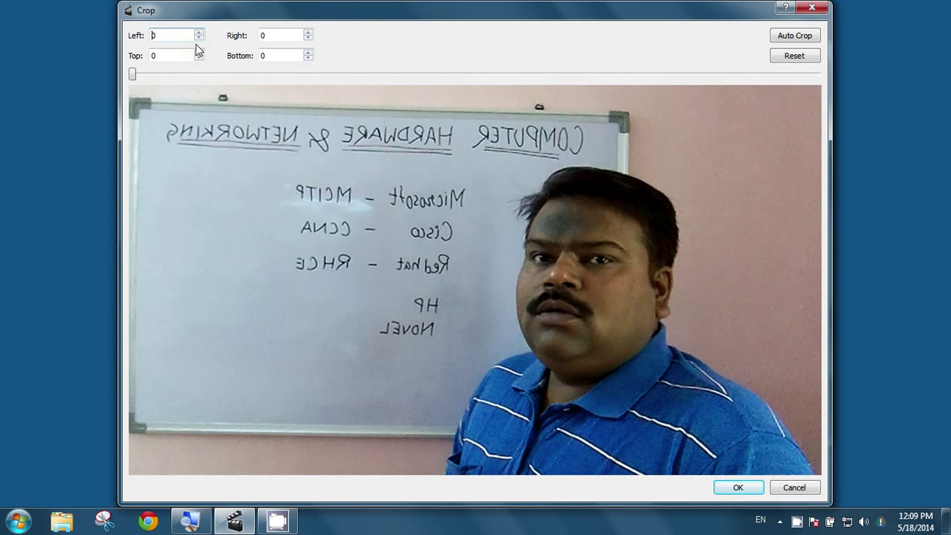
click(781, 489)
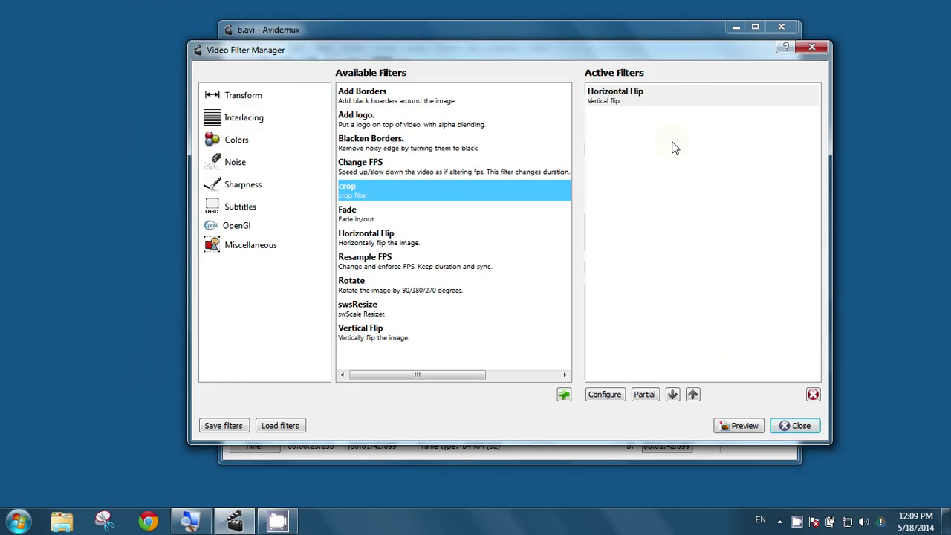
click(631, 89)
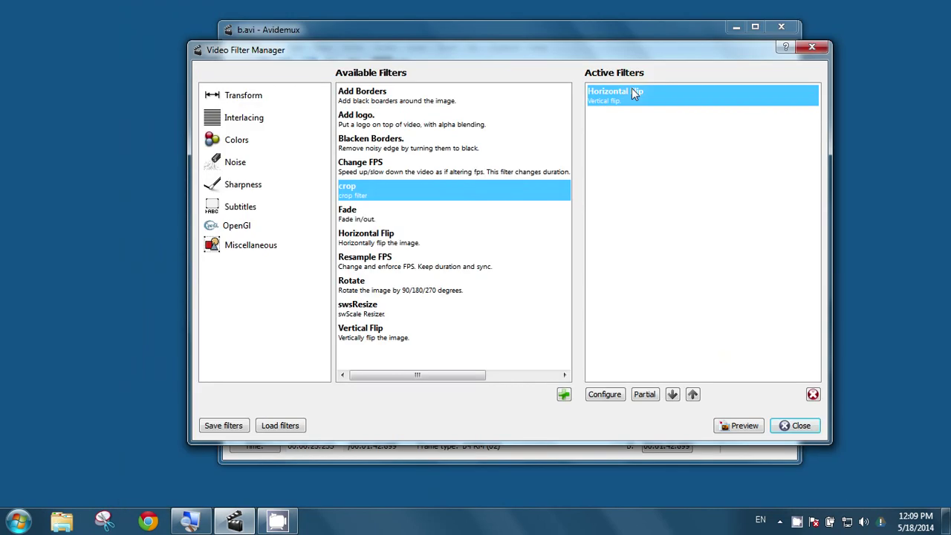
click(813, 395)
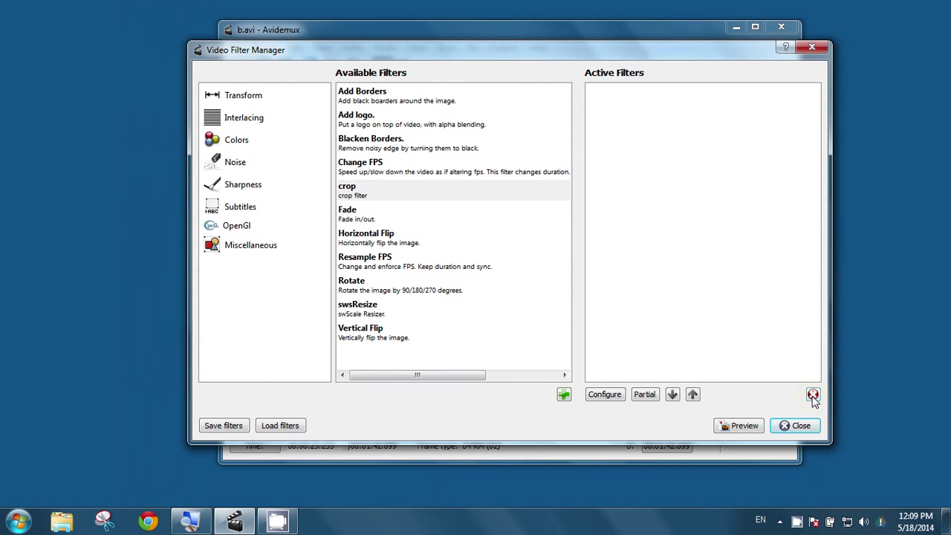
click(345, 191)
double_click(345, 190)
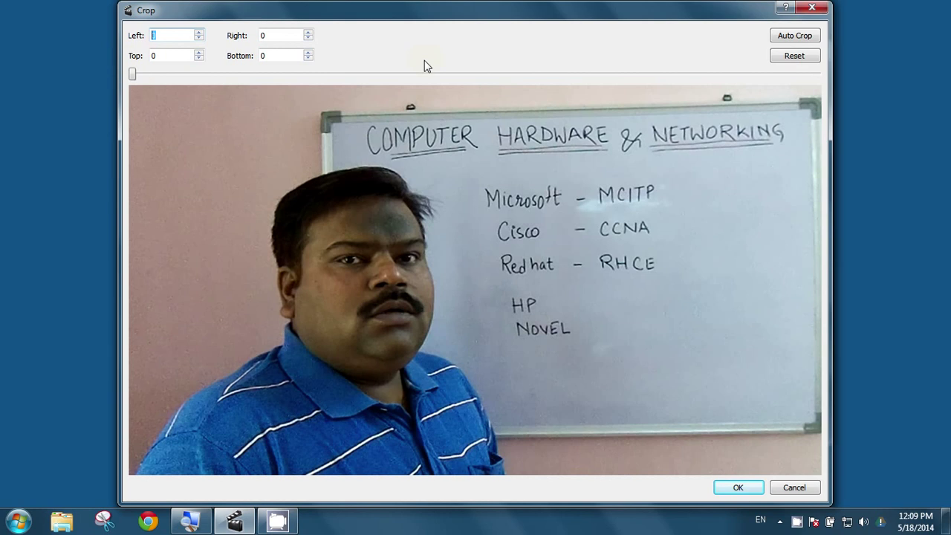
text(50)
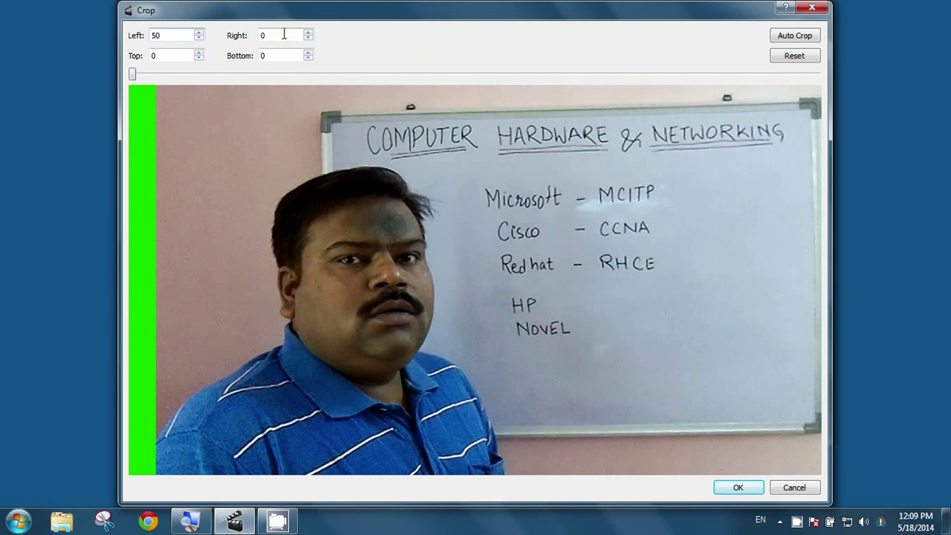
key(Tab)
text(50)
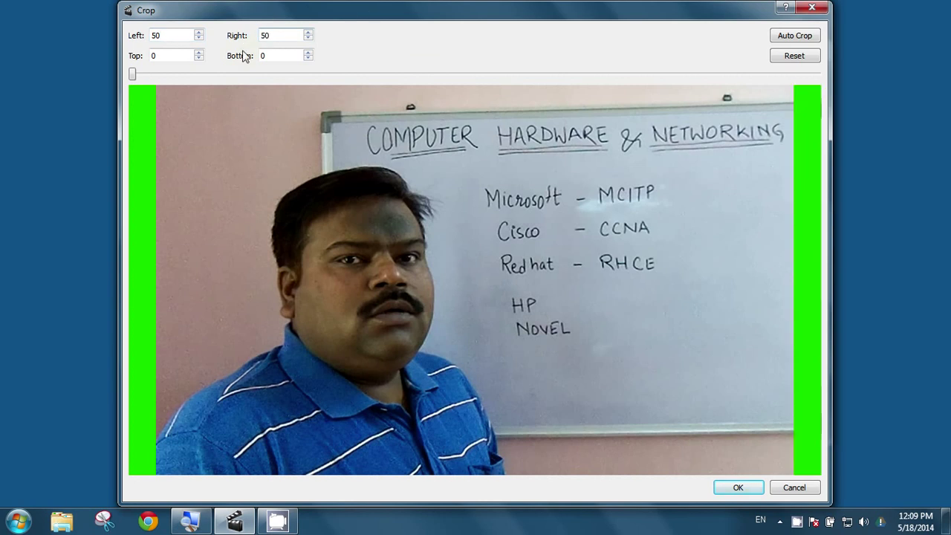
double_click(153, 56)
text(60)
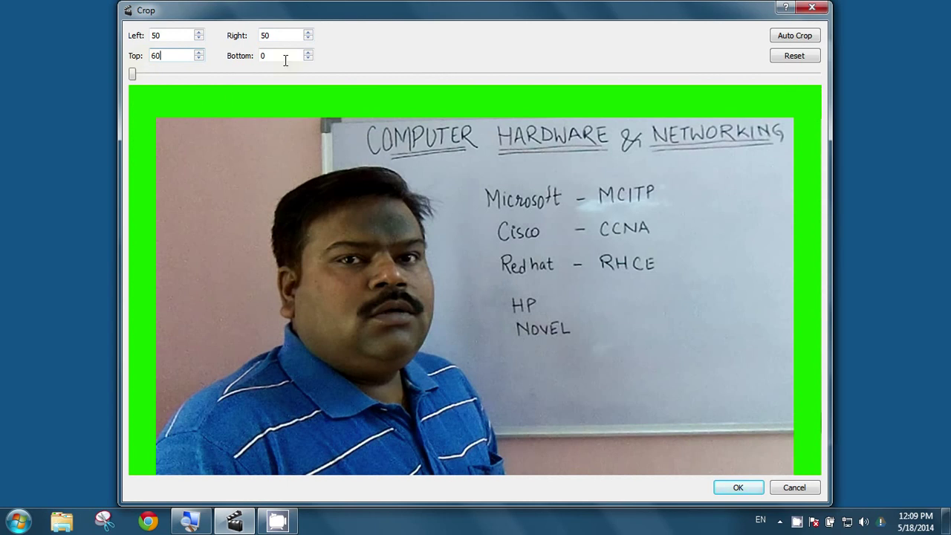
key(Tab)
text(60)
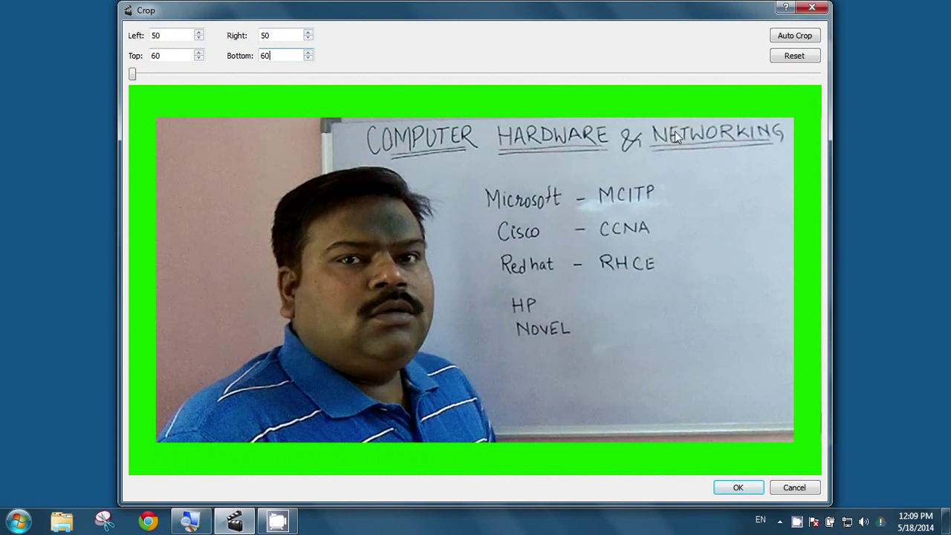
click(784, 490)
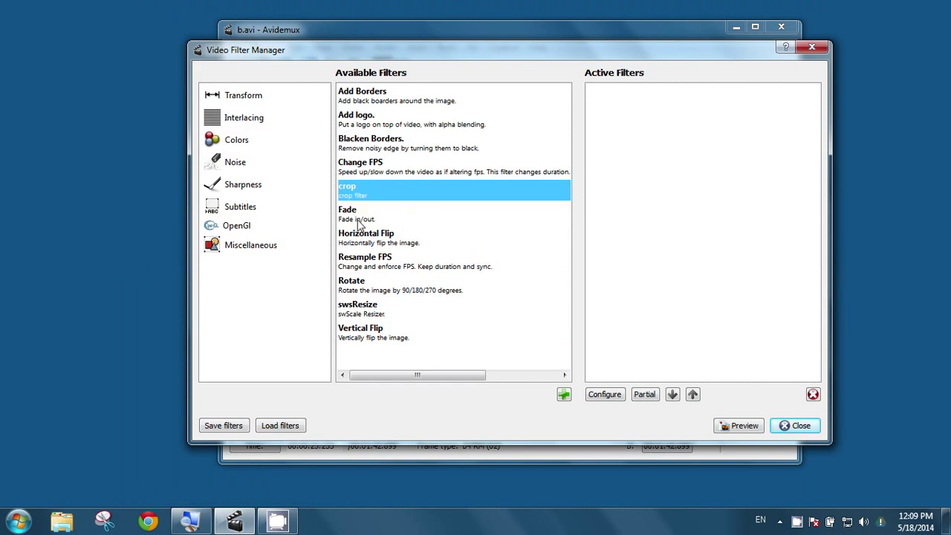
Look over the Fade, Horizontal Flip and Add logo filters without adding any, then leave the filter manager.
click(358, 222)
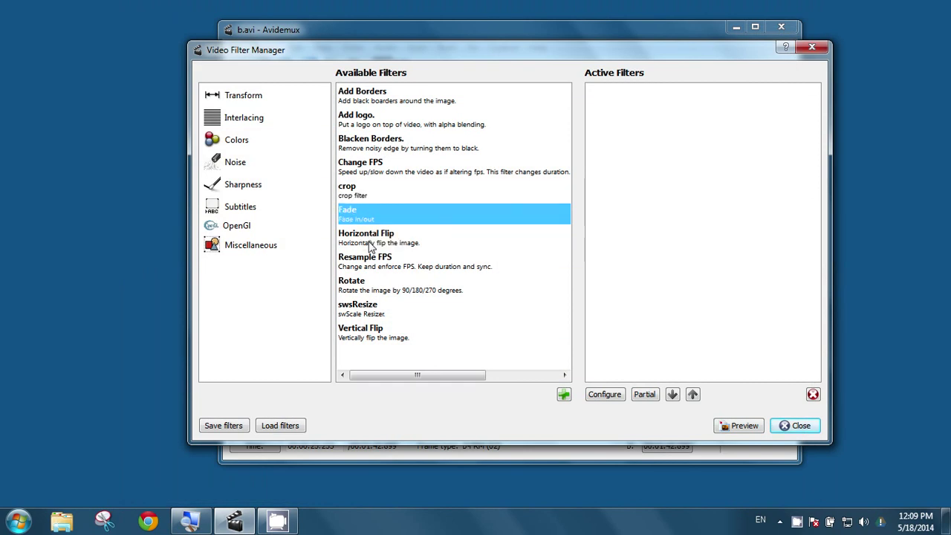
click(367, 238)
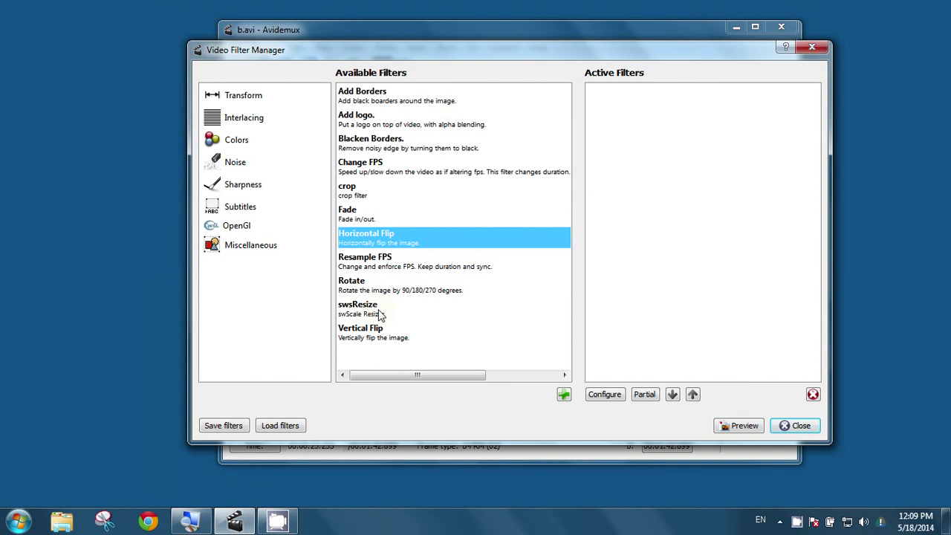
double_click(364, 120)
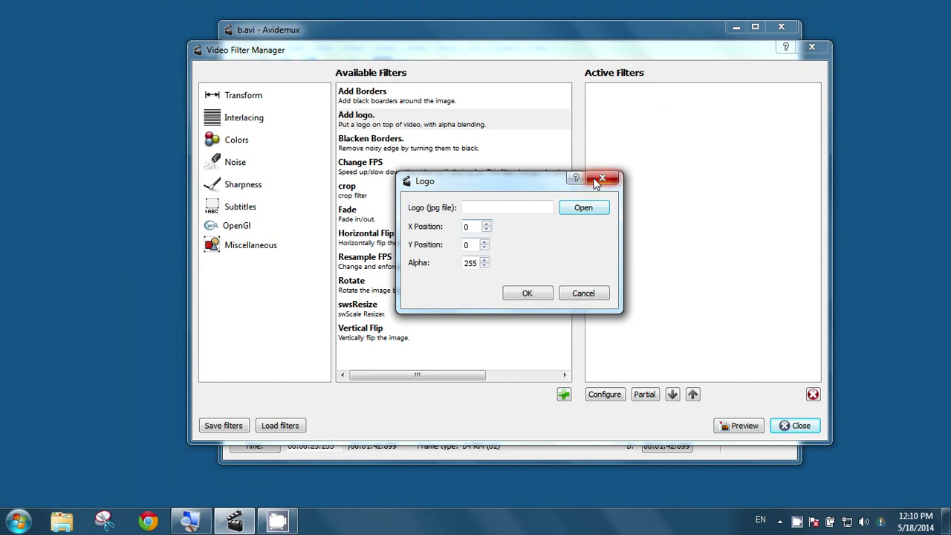
click(601, 179)
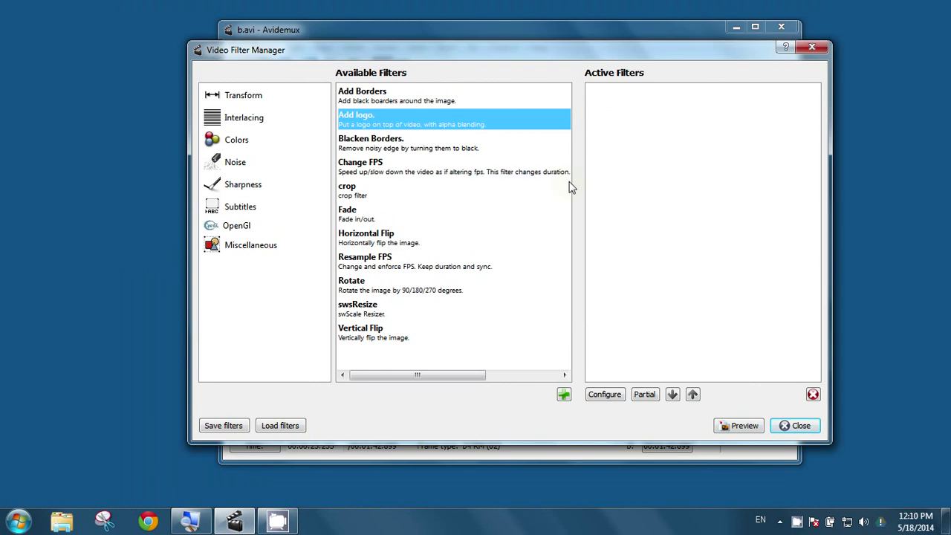
click(796, 425)
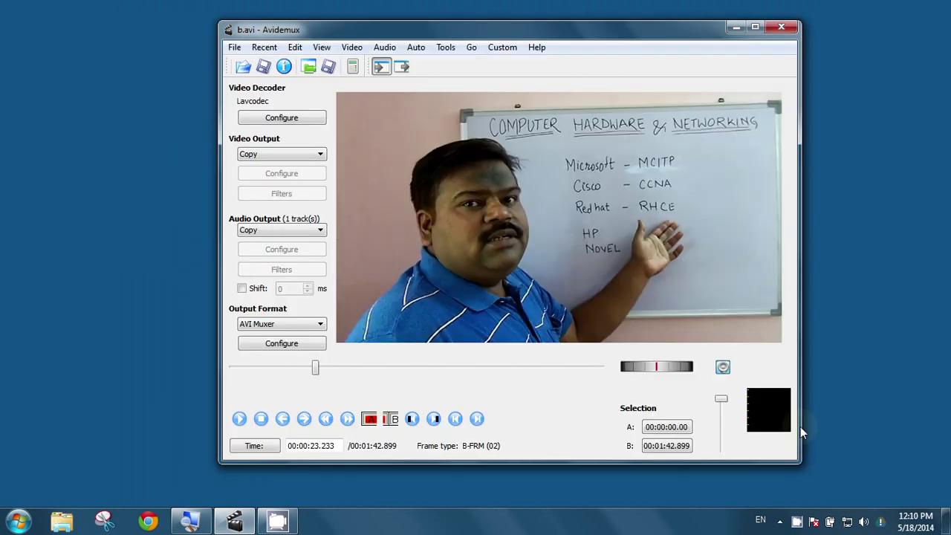
Switch the Video Output codec from Copy to Mpeg4 ASP (ff).
click(319, 154)
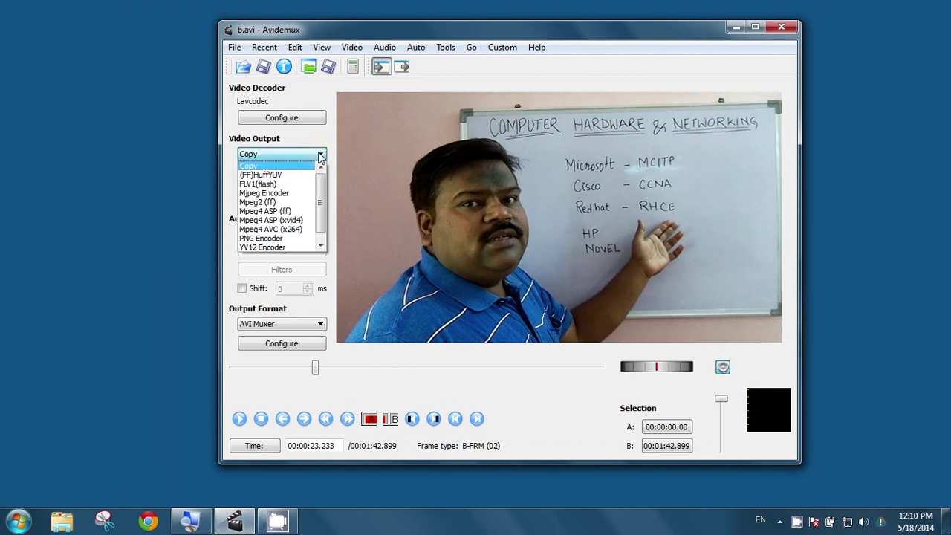
click(273, 212)
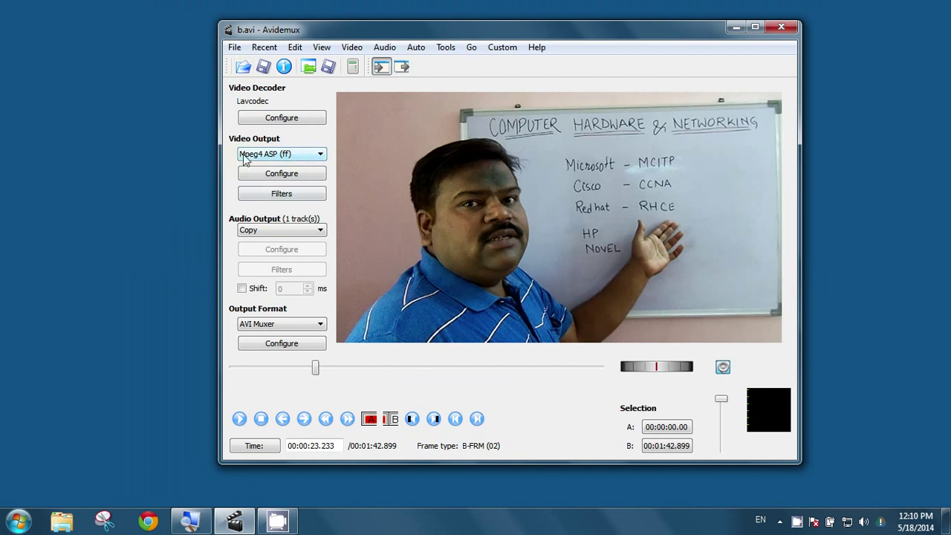
Save the video via File > Save, entering 'name' as the file name.
click(235, 47)
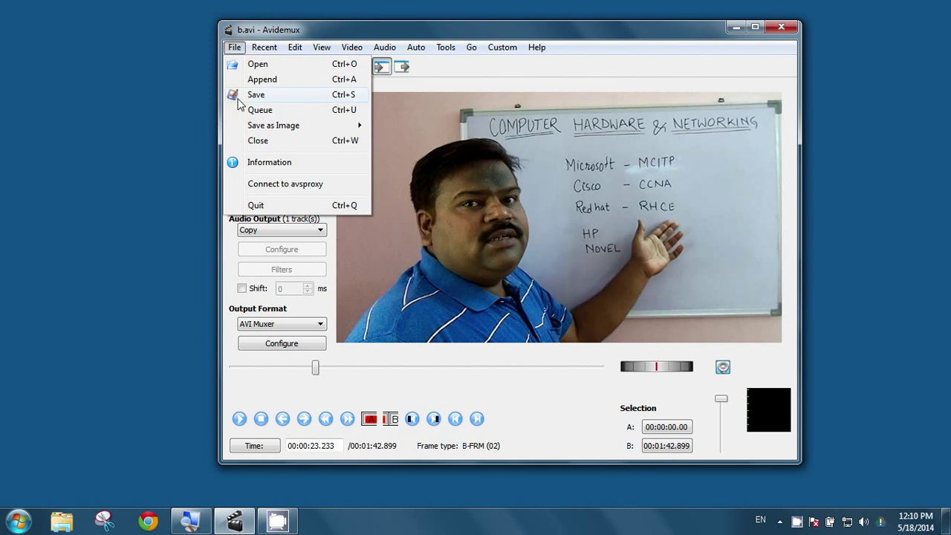
click(253, 95)
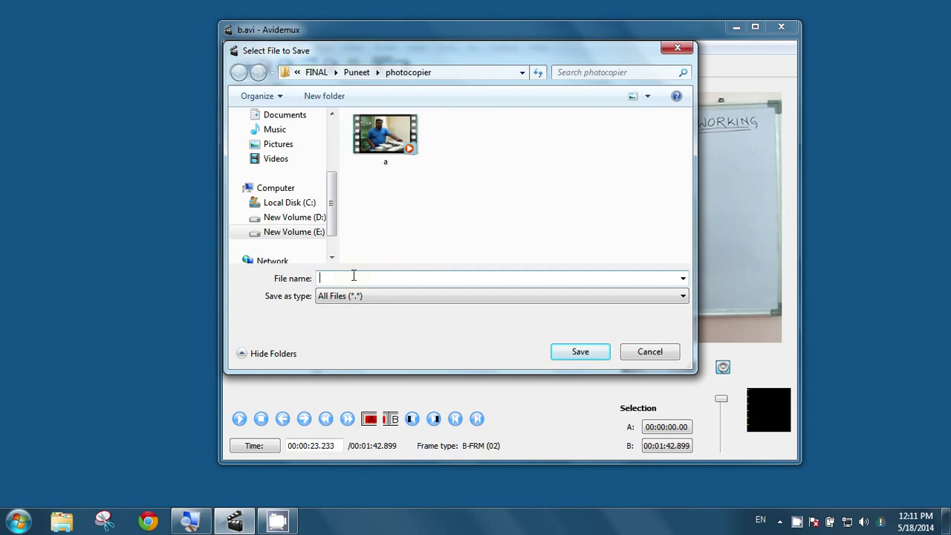
text(name)
Confirm the save as 'name' to begin the MPEG-4 encode.
click(578, 354)
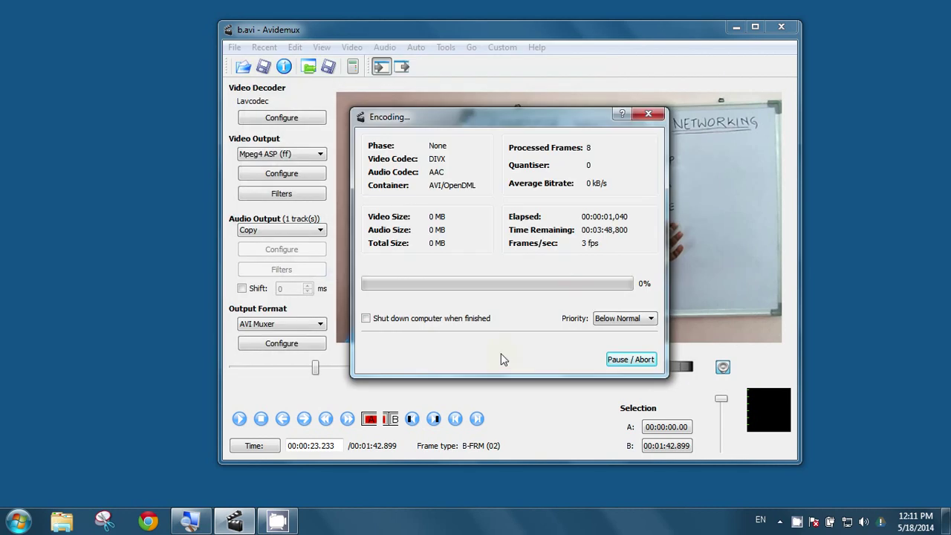